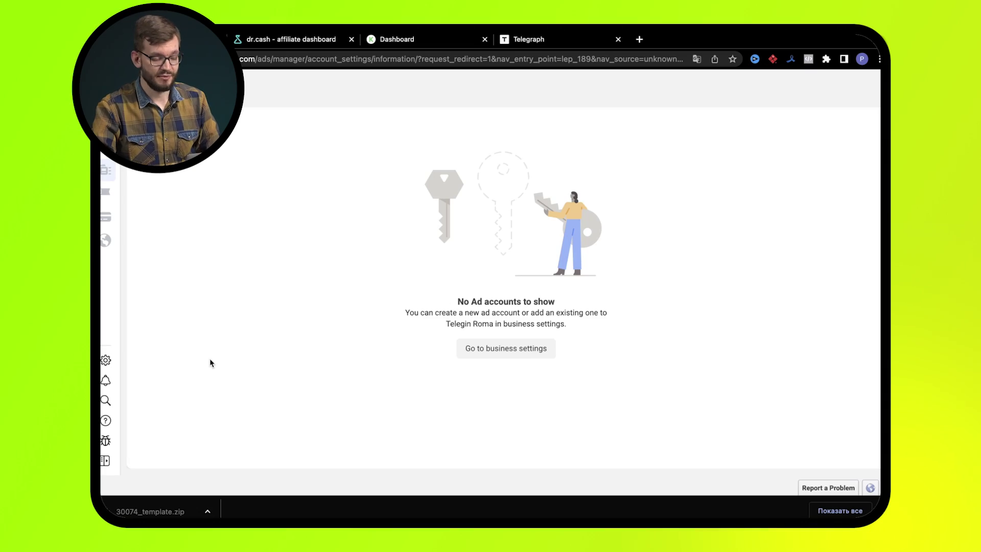
- Open Business Settings and show the existing pixel under Data Sources > Pixels
left_click(106, 360)
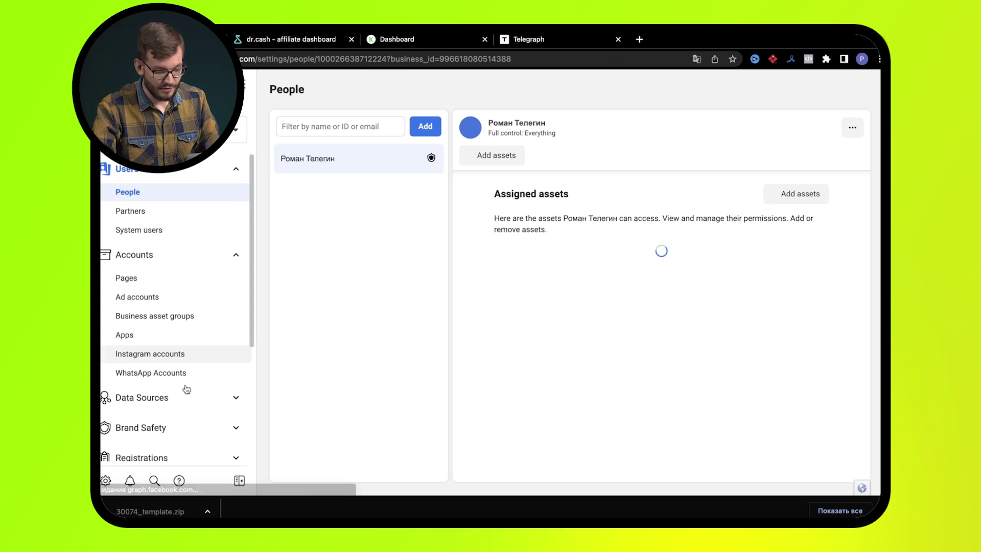
left_click(184, 400)
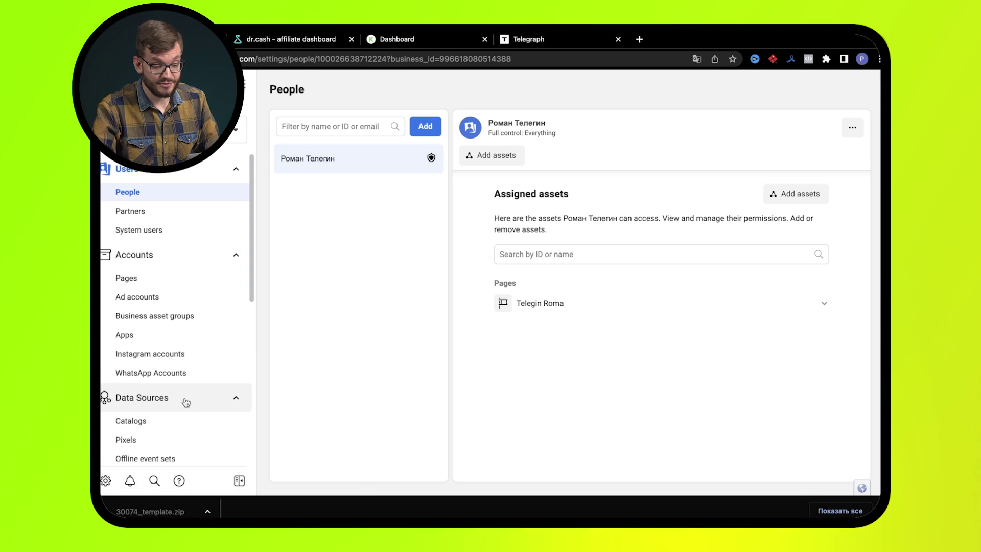
left_click(178, 439)
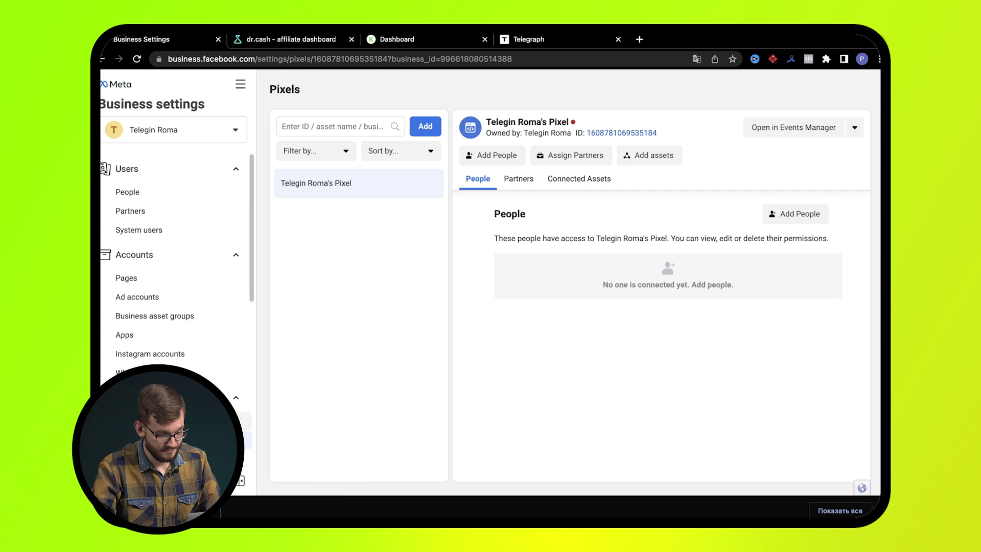
- Add a new pixel named Demo Pixel
left_click(427, 128)
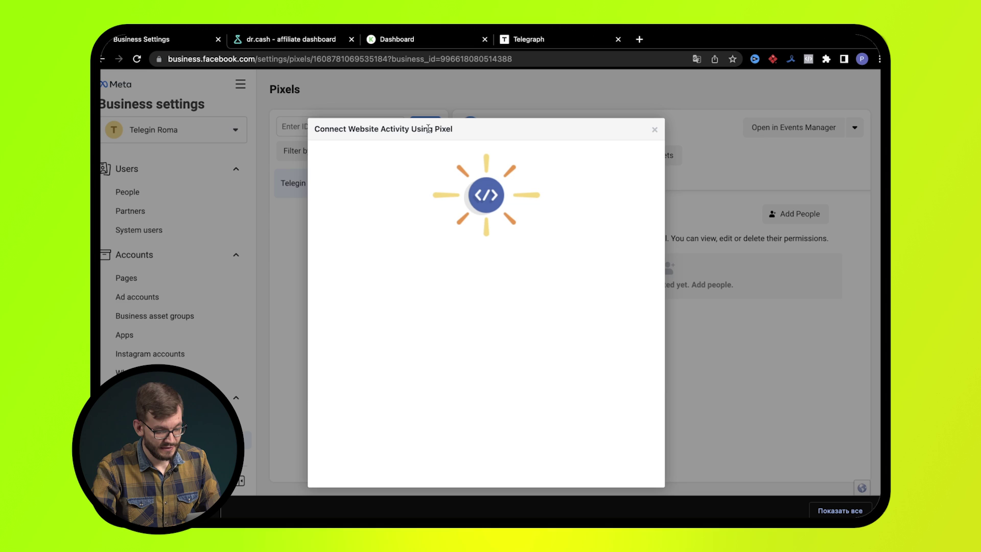
left_click_drag(402, 337, 352, 337)
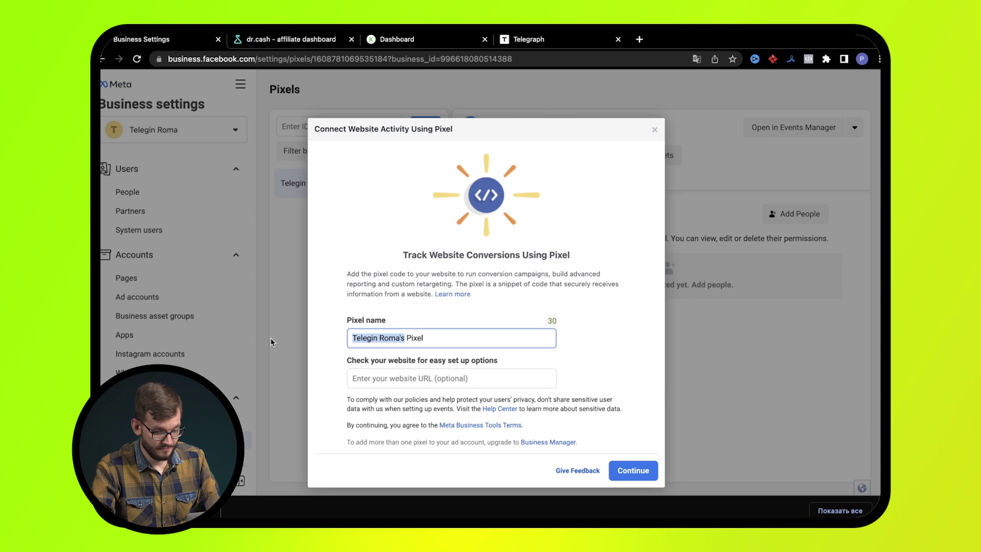
type("Demo")
left_click(617, 470)
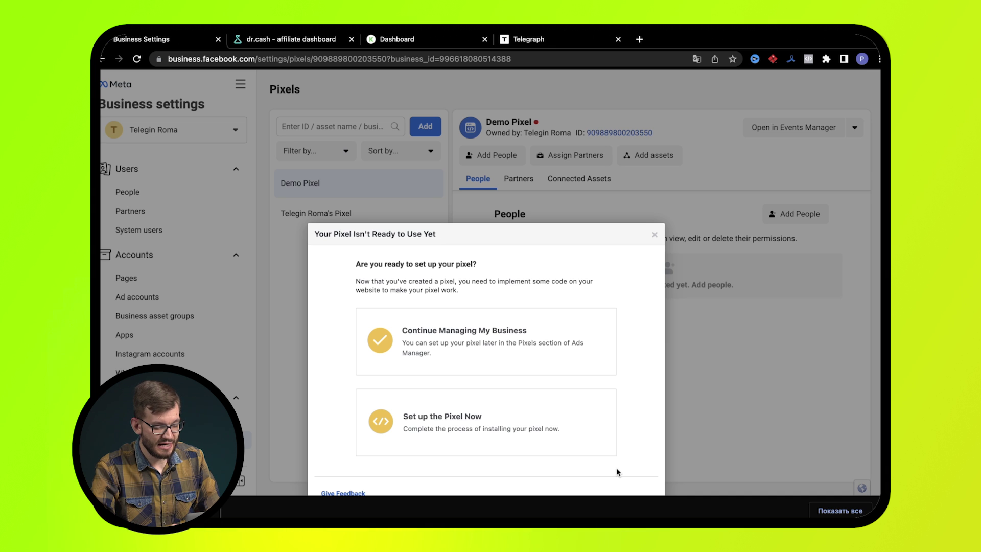
- Copy the Demo Pixel base code from manual setup and cancel before event setup
left_click(584, 439)
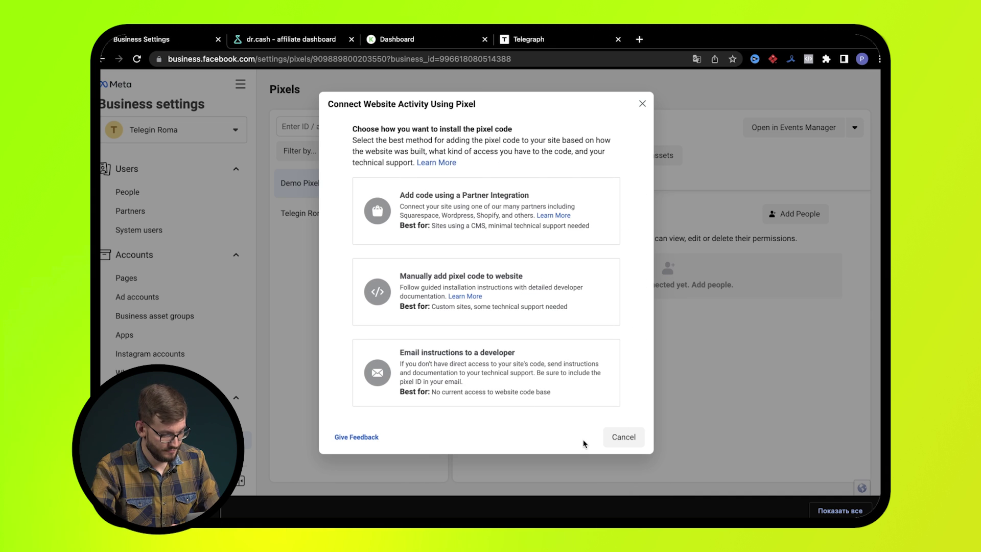
left_click(540, 286)
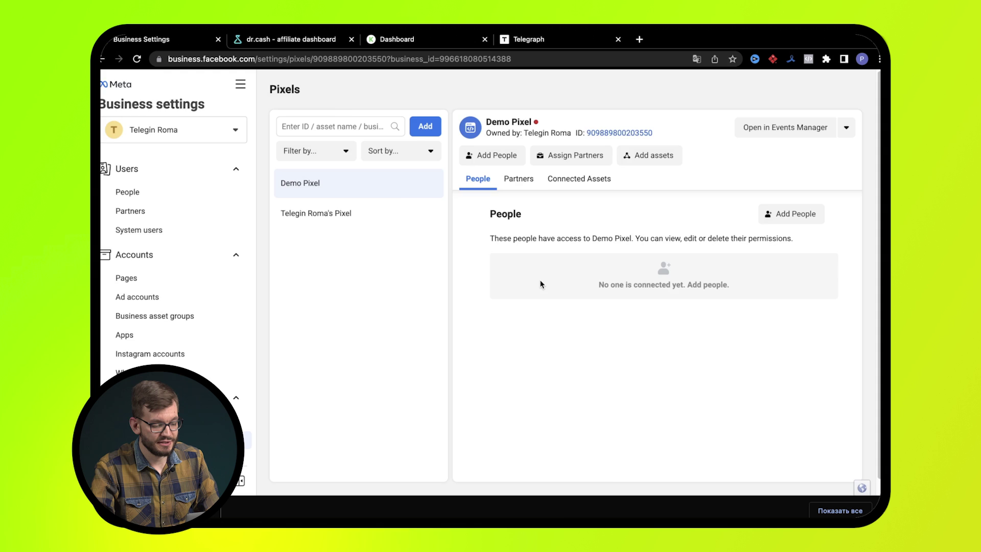
left_click(493, 360)
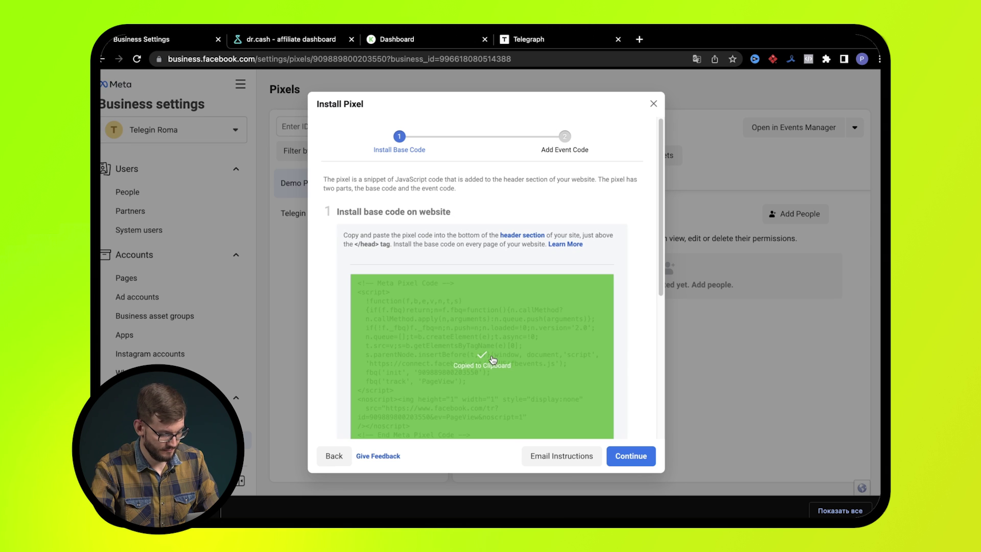
scroll(493, 360, "down", 5)
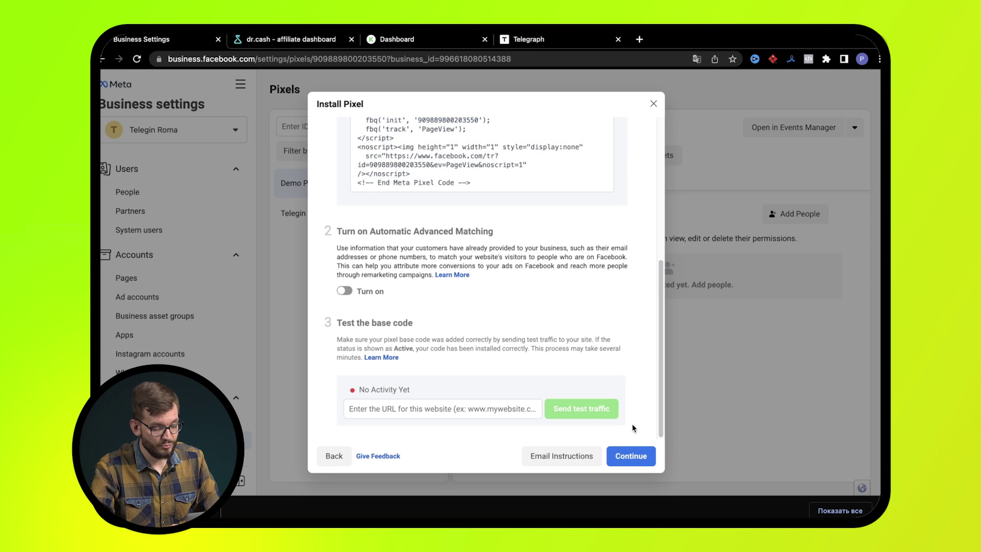
left_click(631, 456)
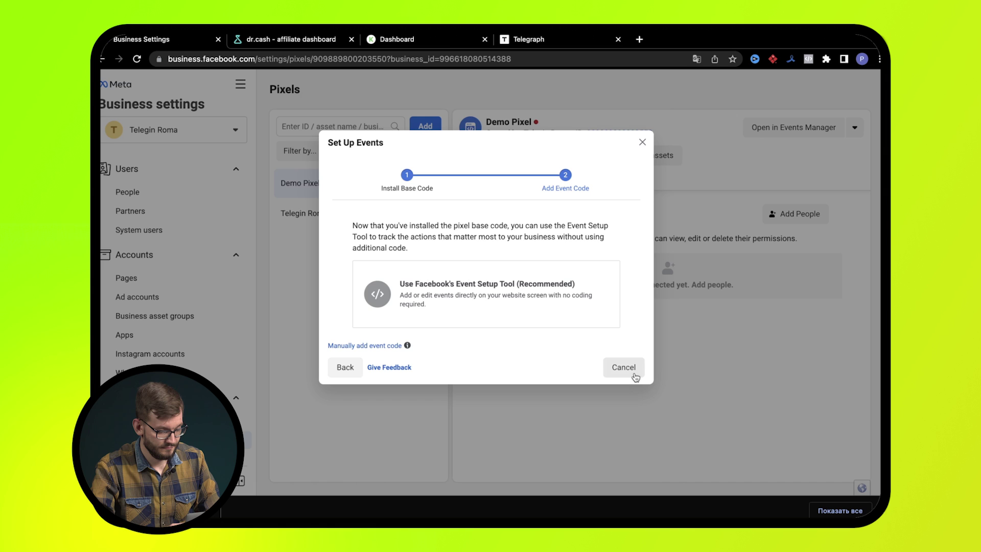
left_click(625, 368)
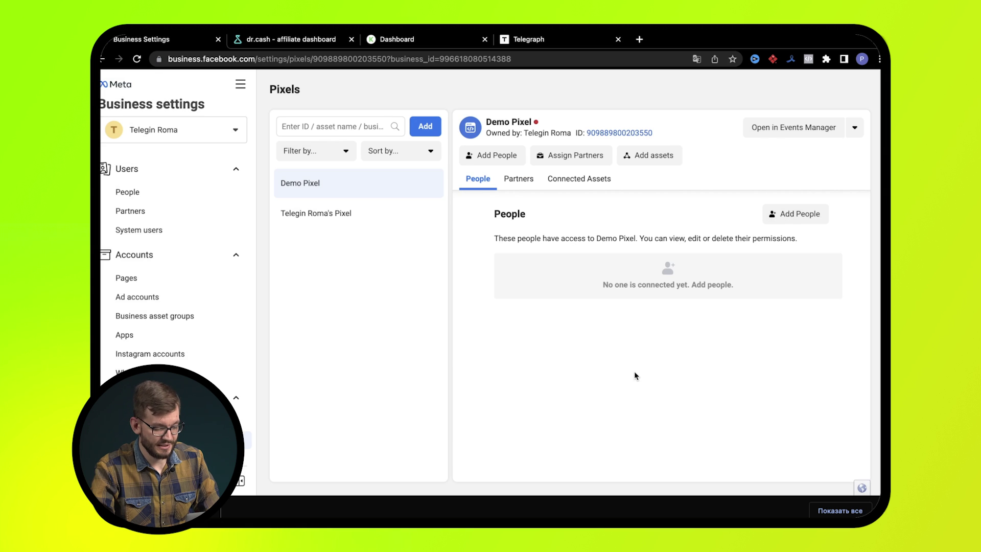
- Open campaign z25qy for editing in dr.cash, leaving its link type unchanged
left_click(303, 43)
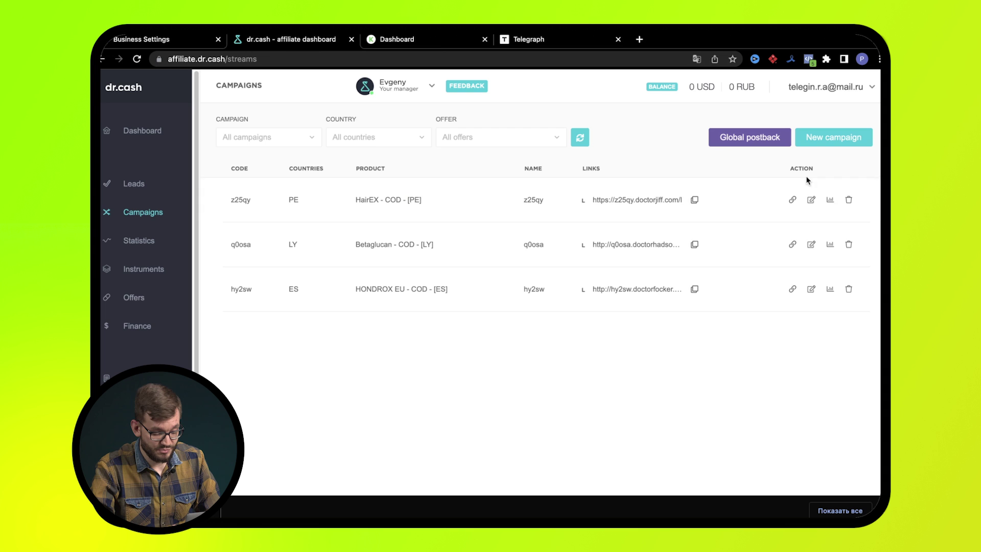
left_click(812, 200)
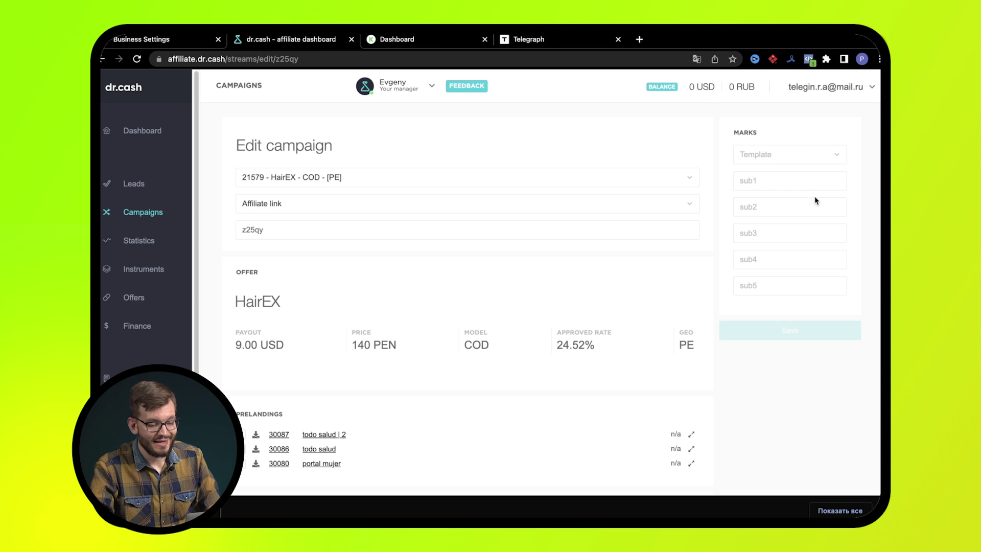
left_click(674, 204)
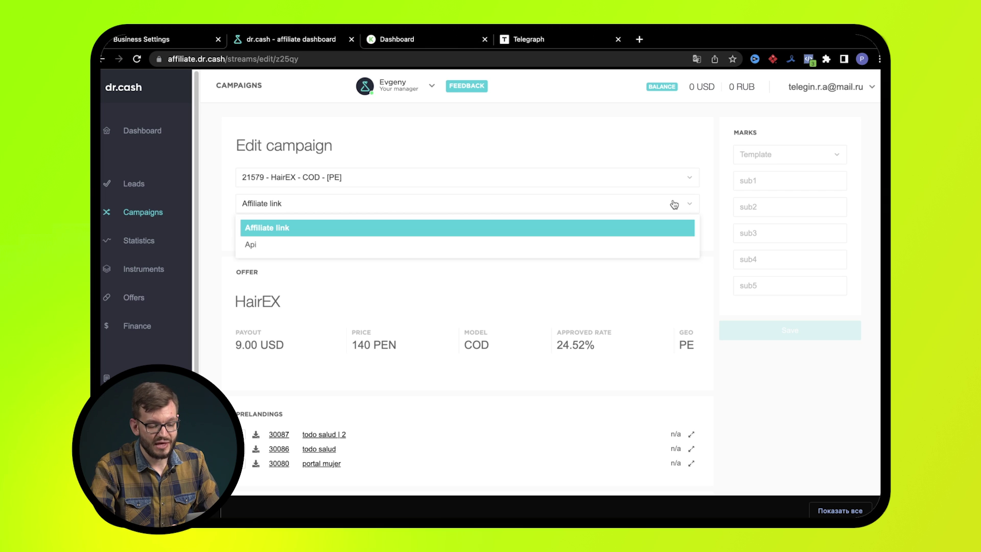
left_click(675, 204)
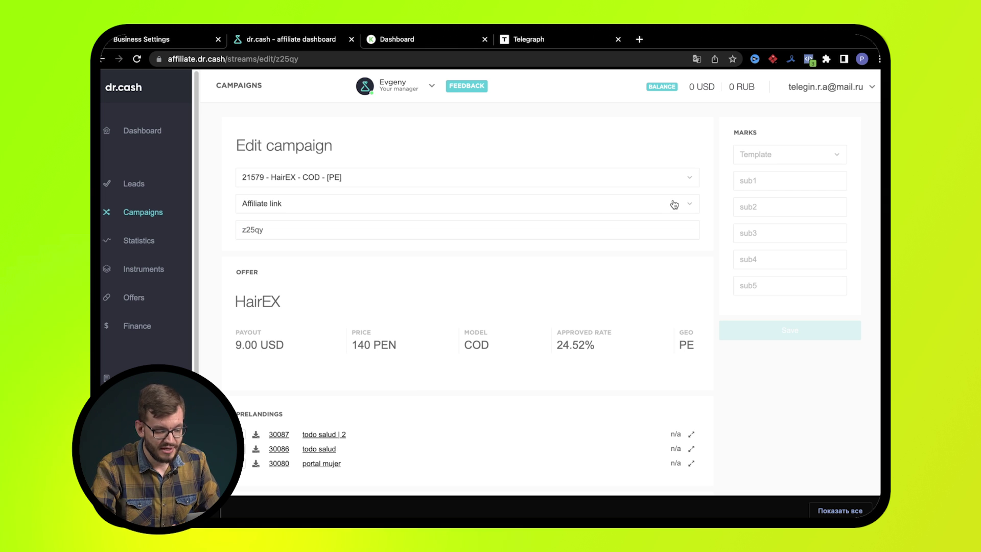
- Paste the Meta pixel base code into the Conversions Thank you page analytics field
scroll(457, 447, "down", 10)
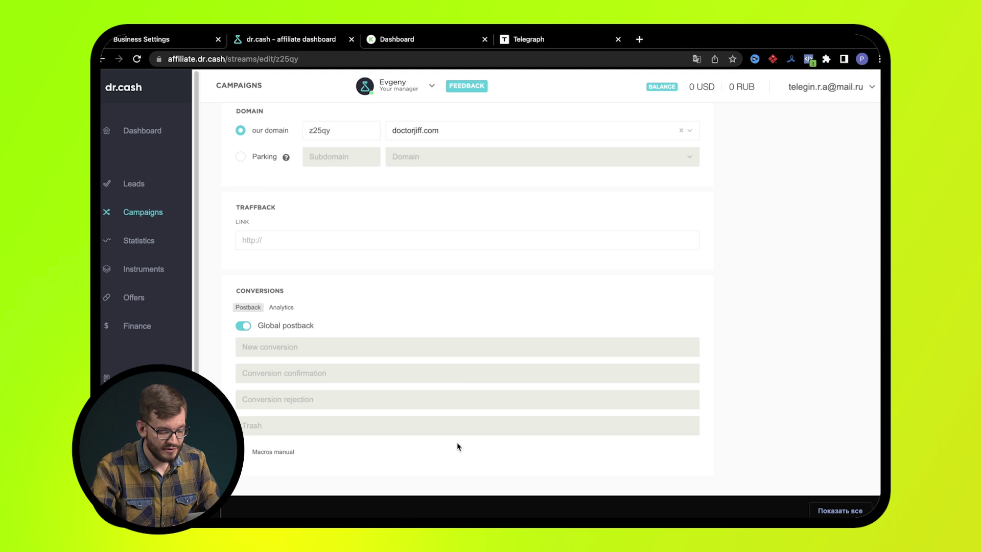
left_click(281, 308)
scroll(284, 314, "down", 3)
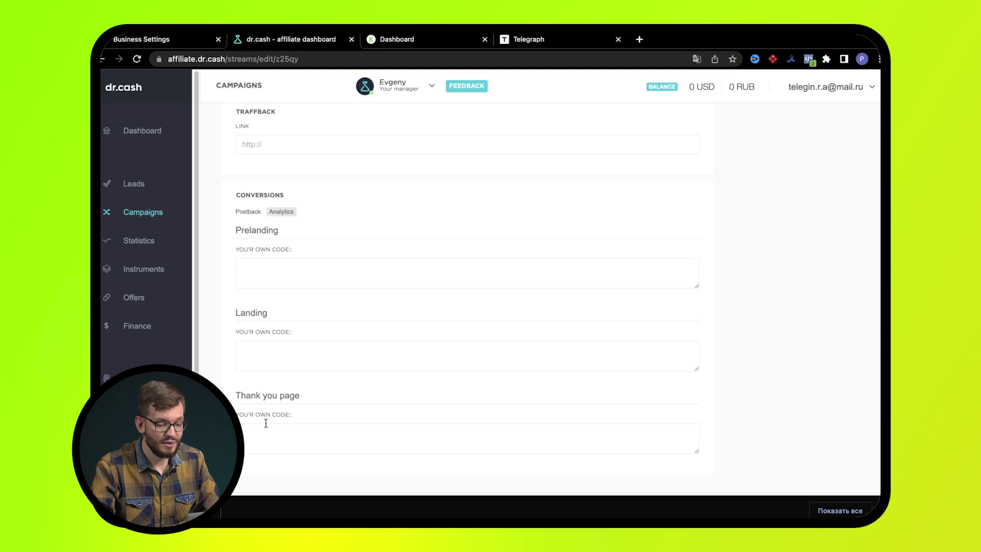
left_click(265, 429)
key("super+v")
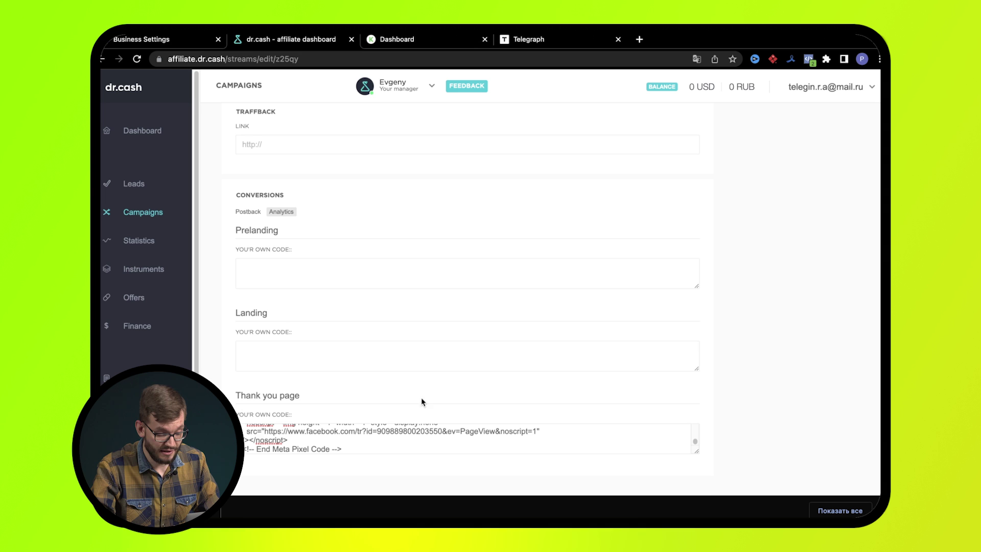
scroll(783, 199, "up", 3)
scroll(786, 200, "up", 6)
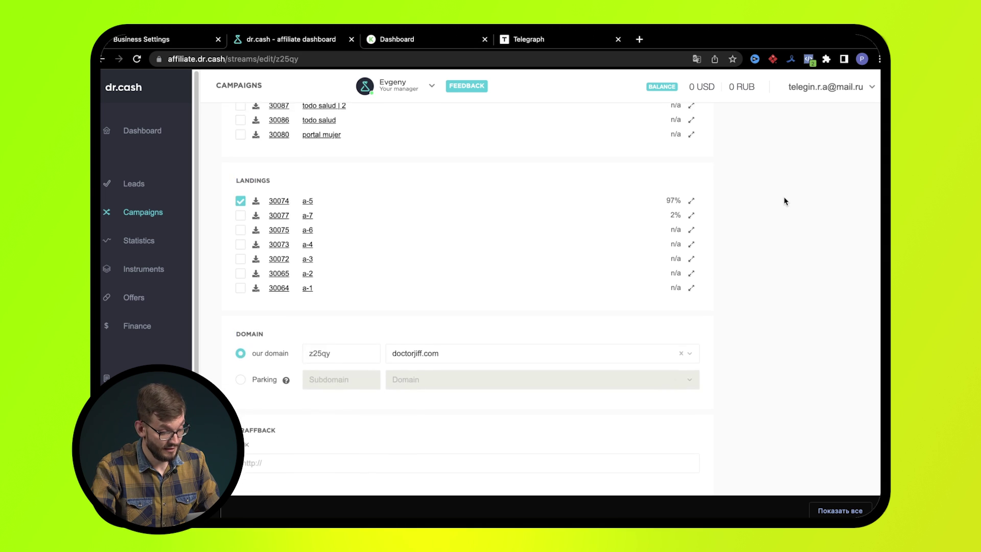
- Save the z25qy campaign, then switch its link type to Api and save again
left_click(786, 193)
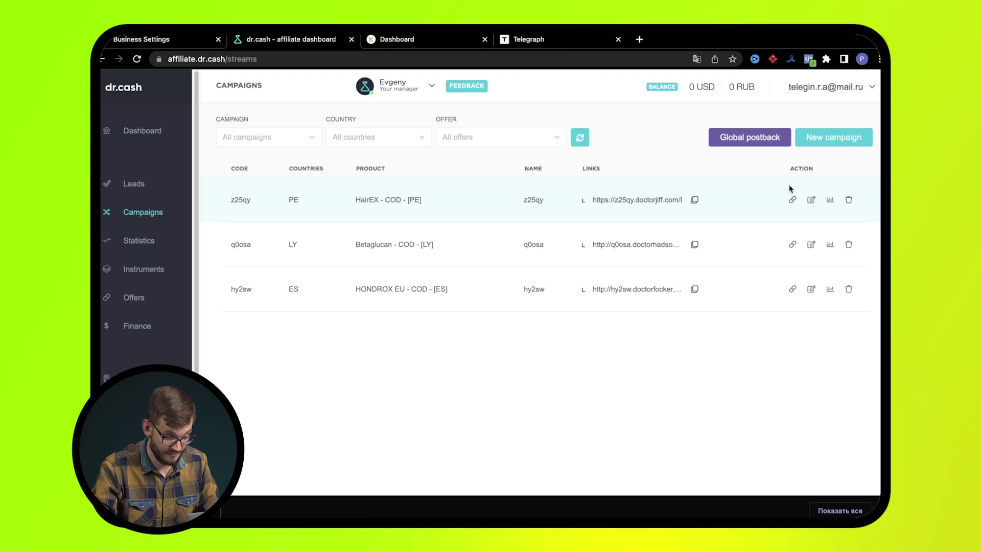
left_click(811, 199)
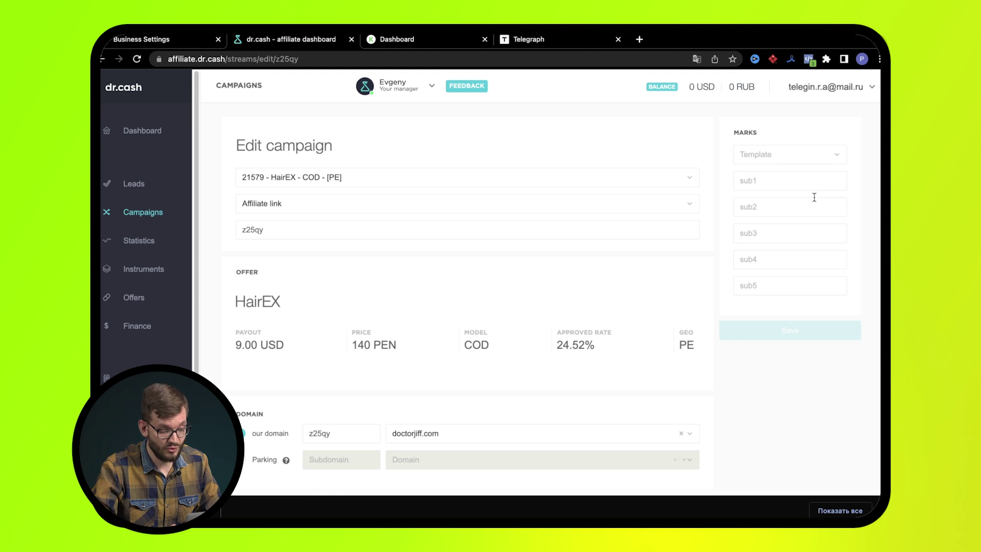
left_click(673, 208)
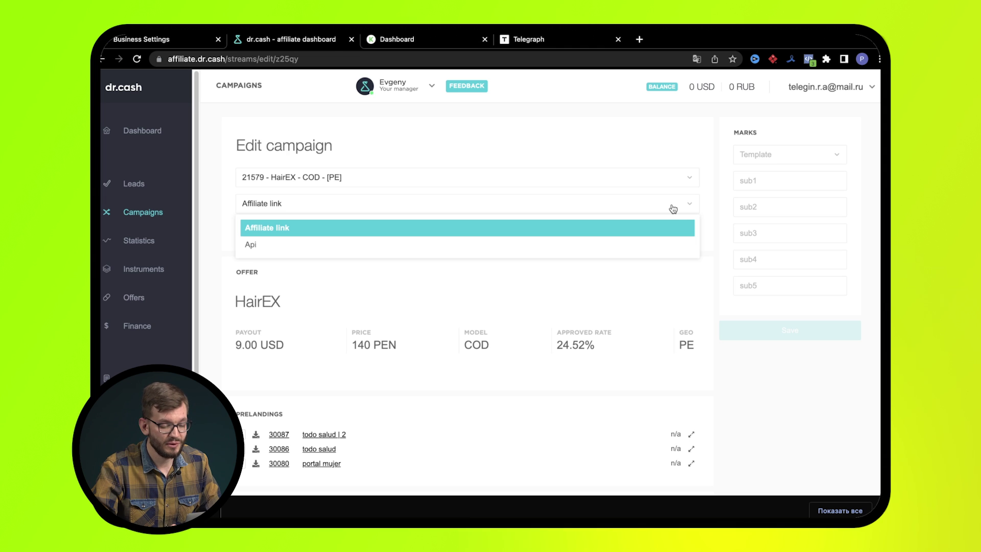
left_click(647, 245)
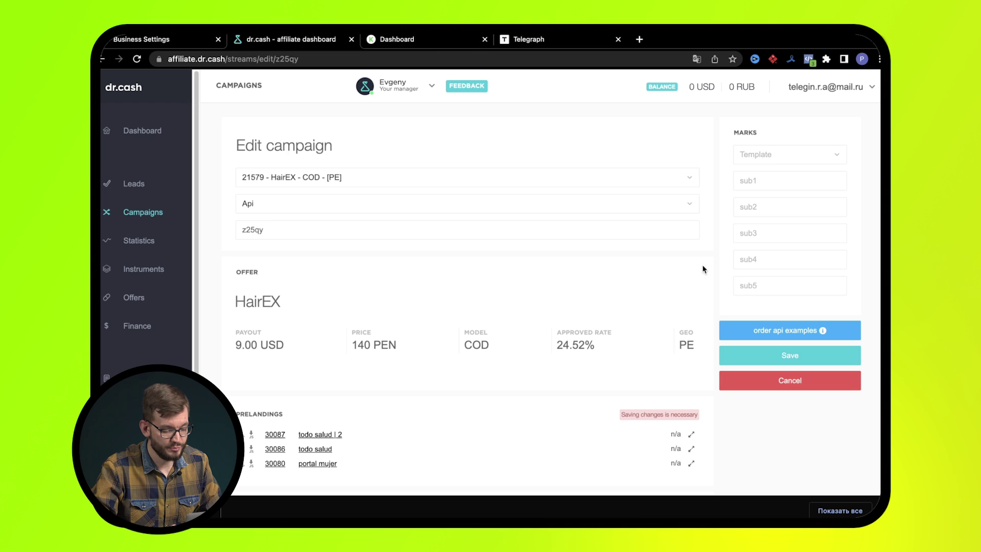
left_click(765, 356)
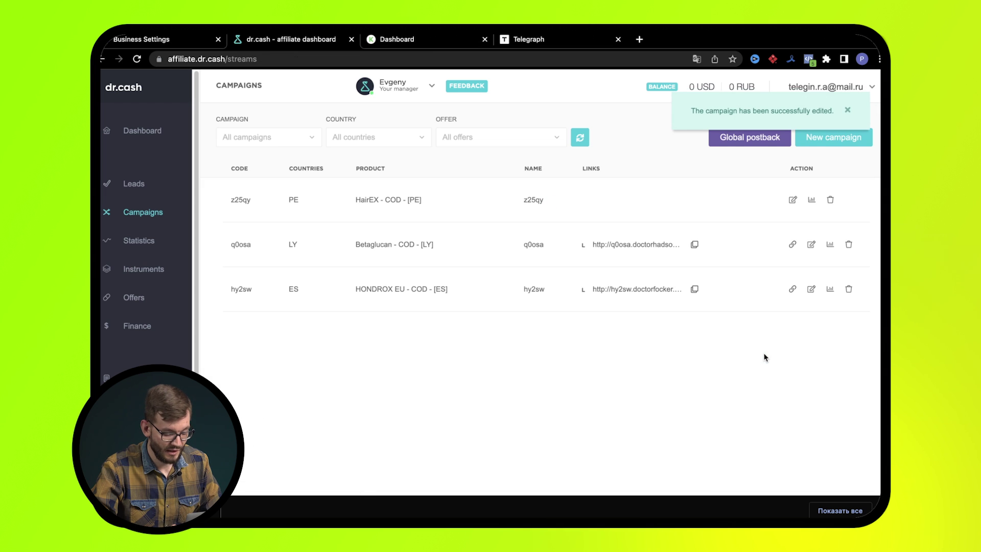
- Download the PHP template zip of landing 30074 and bring up the Keitaro dashboard
left_click(793, 199)
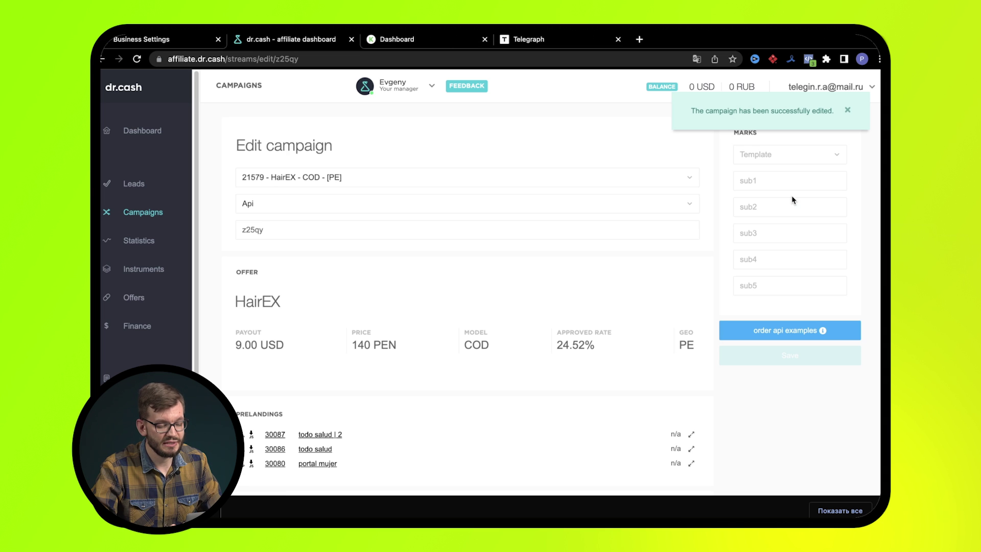
scroll(484, 427, "down", 3)
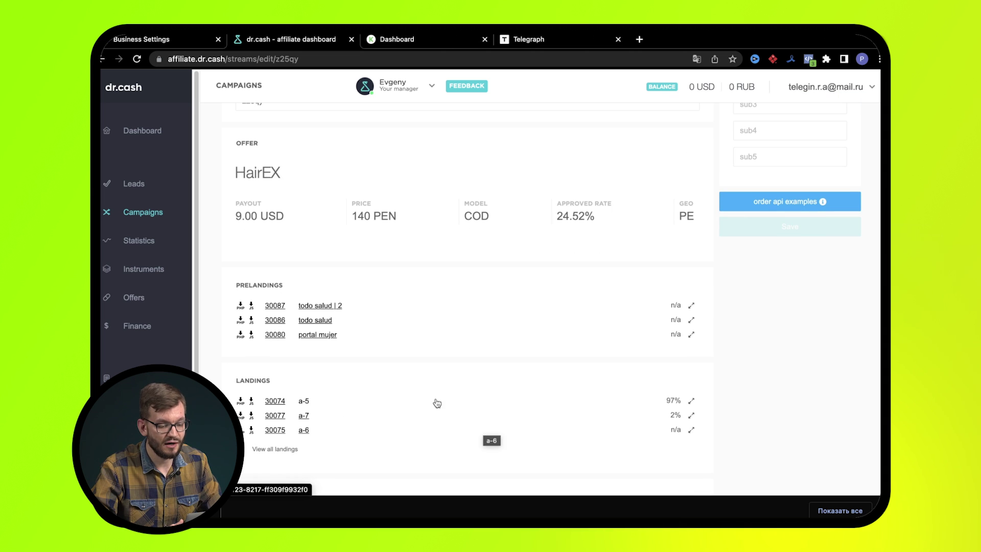
left_click(240, 403)
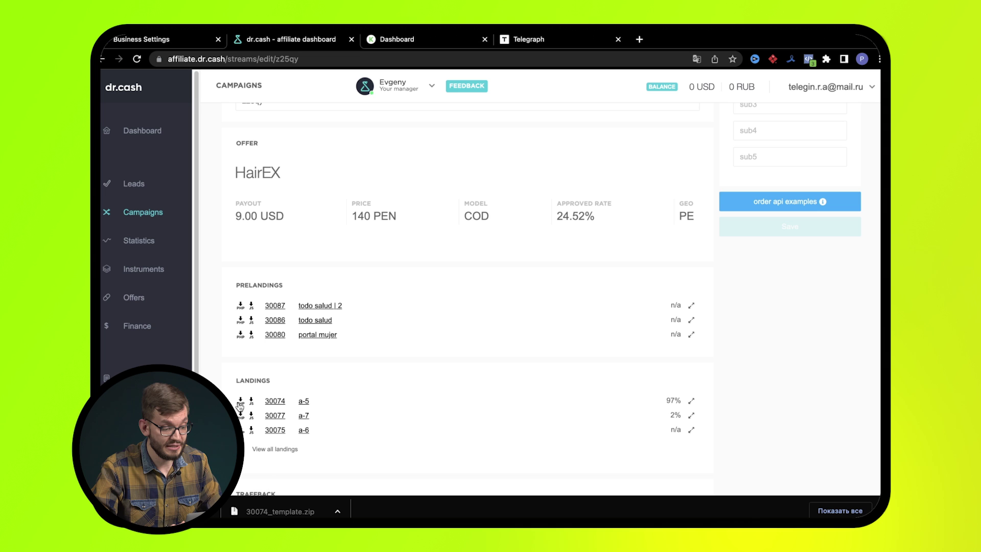
left_click(435, 41)
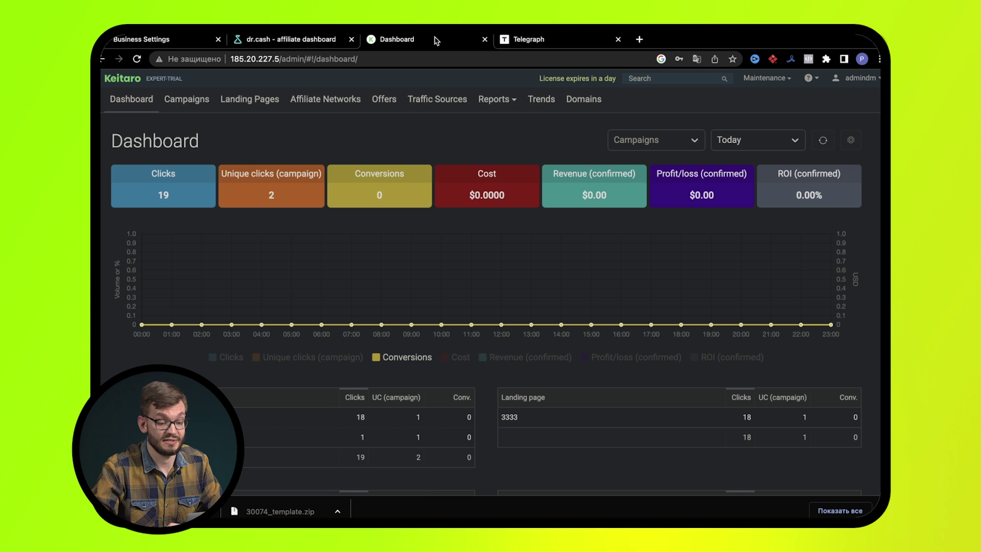
- Create local landing Landing_Demo from 30074_template.zip and open its index.php in the code editor
left_click(223, 102)
left_click(138, 131)
type("Landing_Demo")
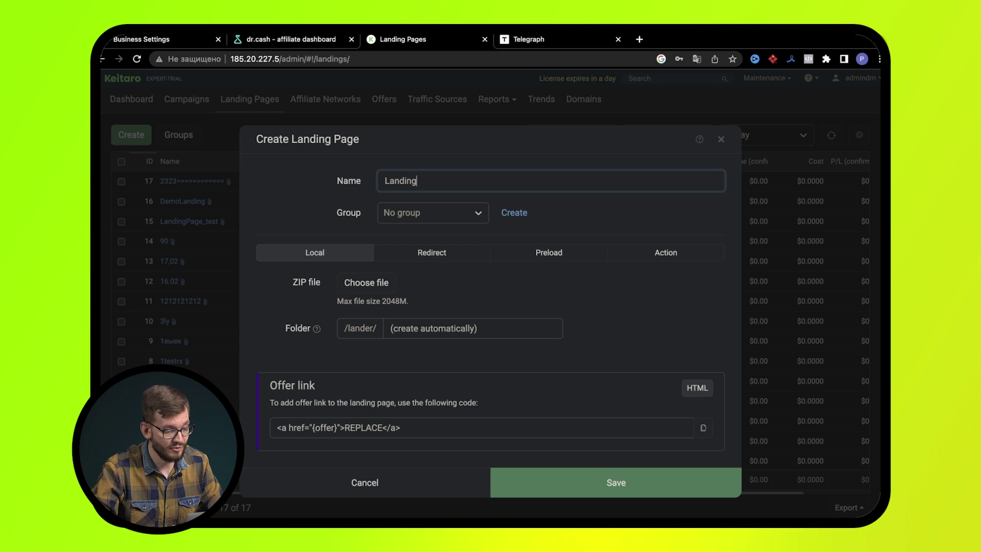
left_click(366, 282)
double_click(399, 212)
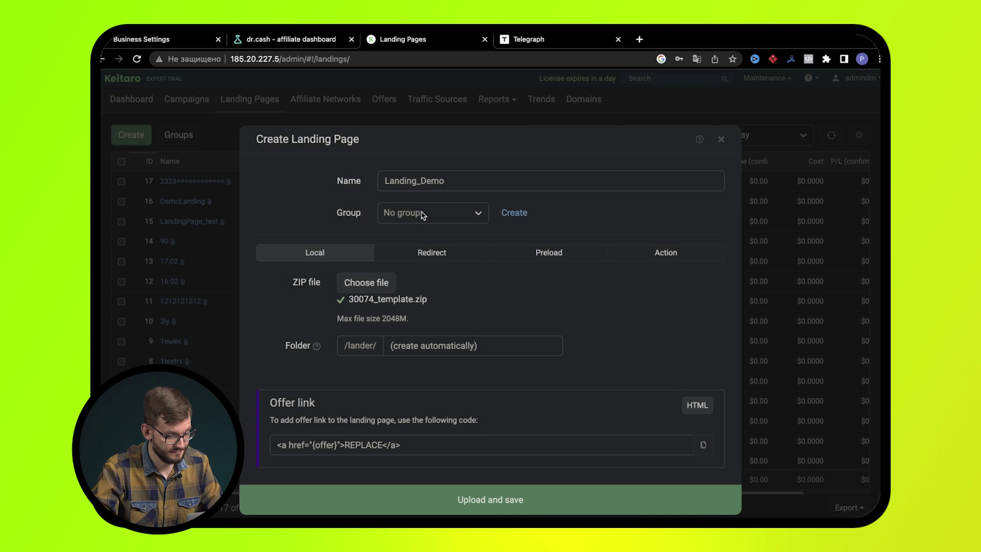
left_click(500, 492)
left_click(201, 183)
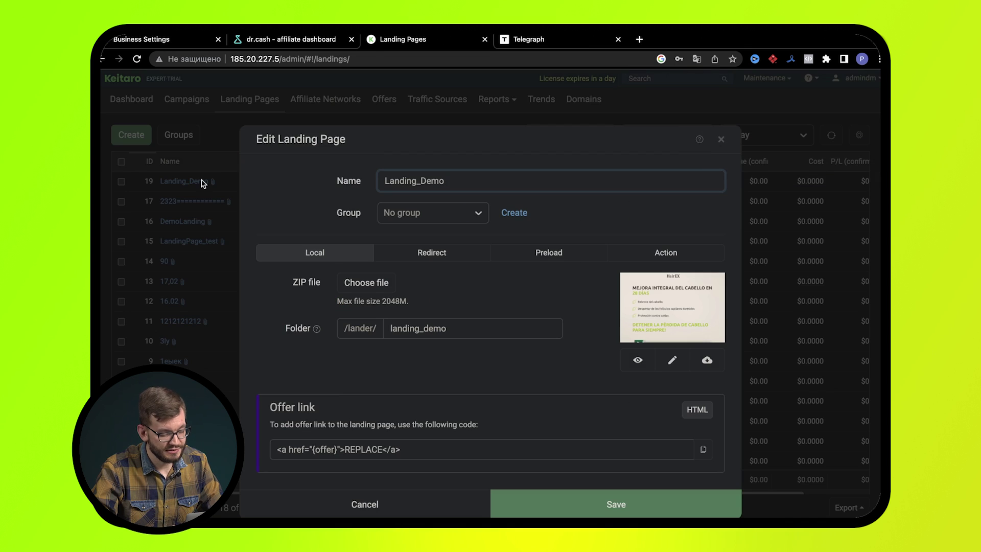
left_click(670, 355)
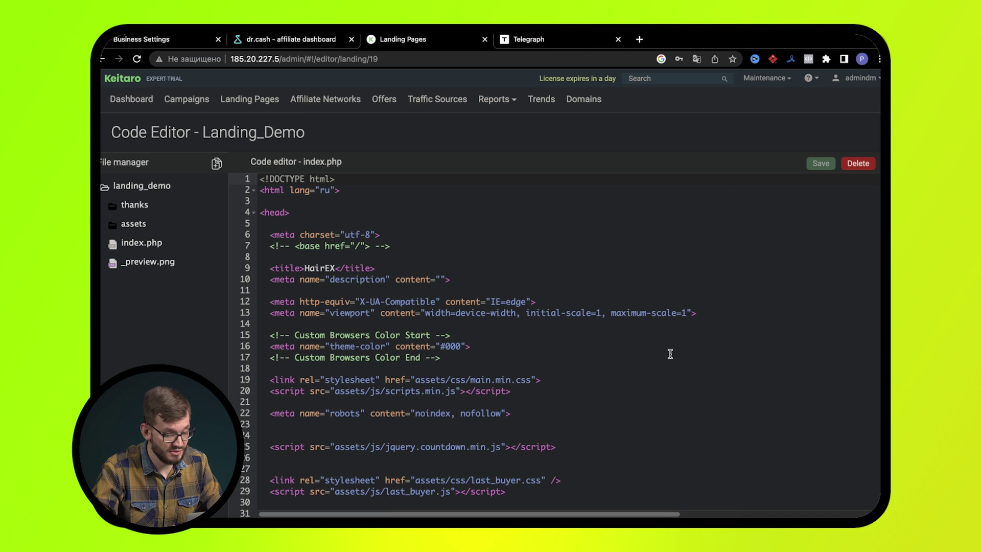
- Paste the FBpixel setcookie line from the Telegraph note at the top of index.php
left_click(570, 38)
triple_click(491, 145)
key("ctrl+c")
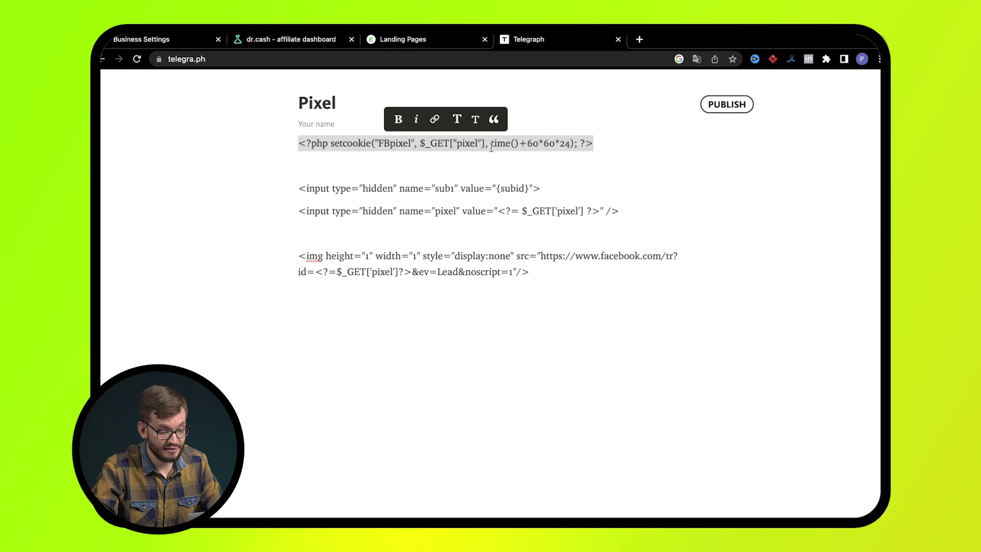
left_click(437, 41)
key("ctrl+v")
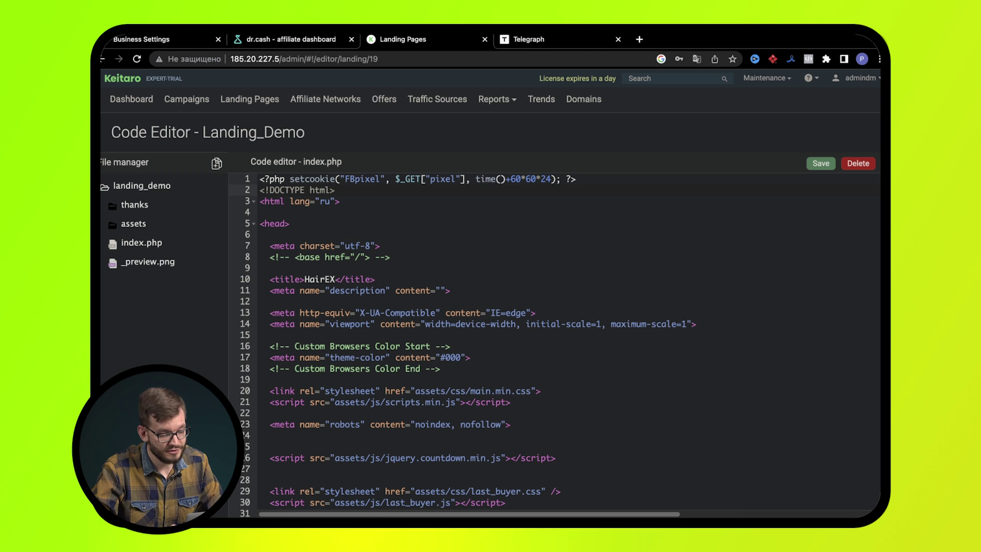
- Insert the sub1 and pixel hidden inputs after the first '<form' tag
key("super+f")
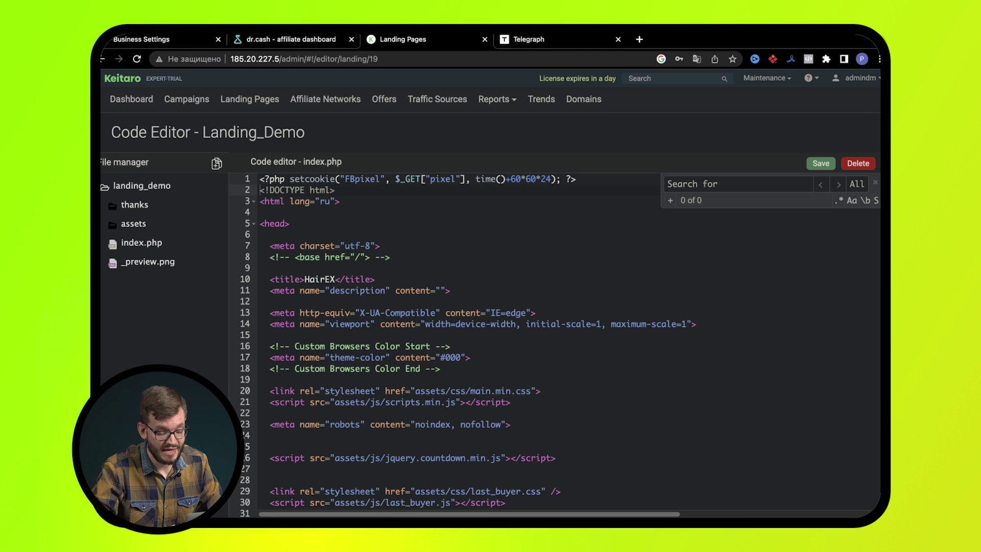
type("<form")
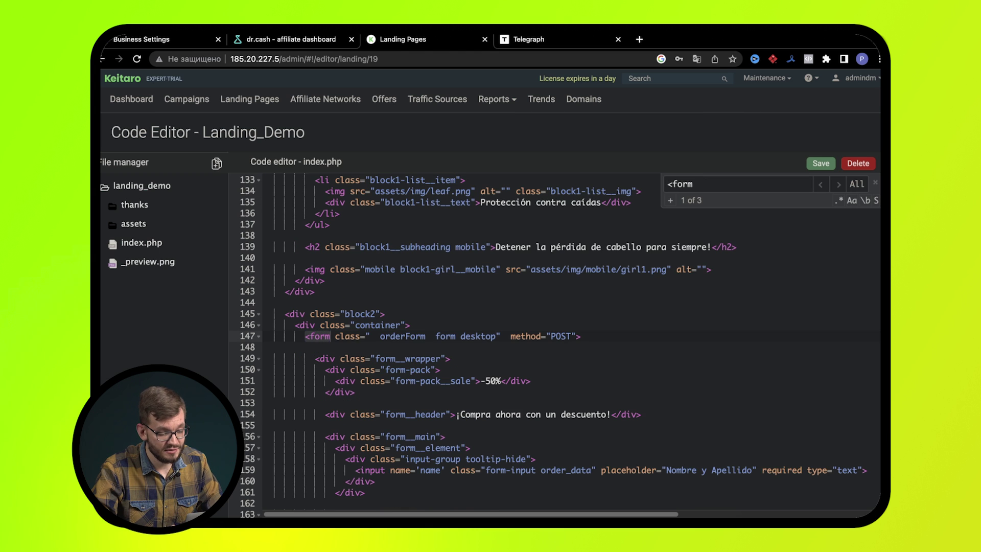
left_click(528, 39)
left_click_drag(299, 188, 630, 220)
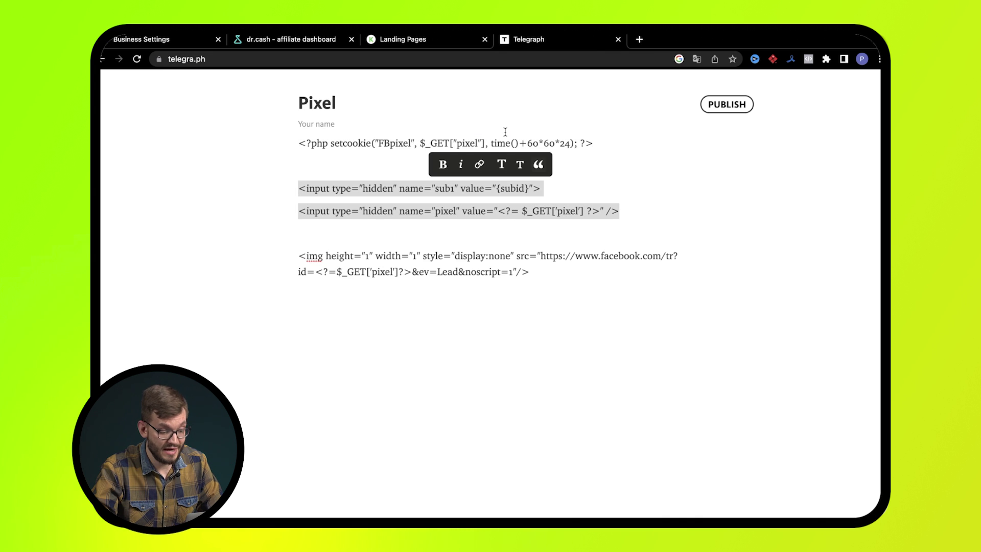
key("super+c")
left_click(446, 41)
left_click(584, 335)
key("Return")
key("super+v")
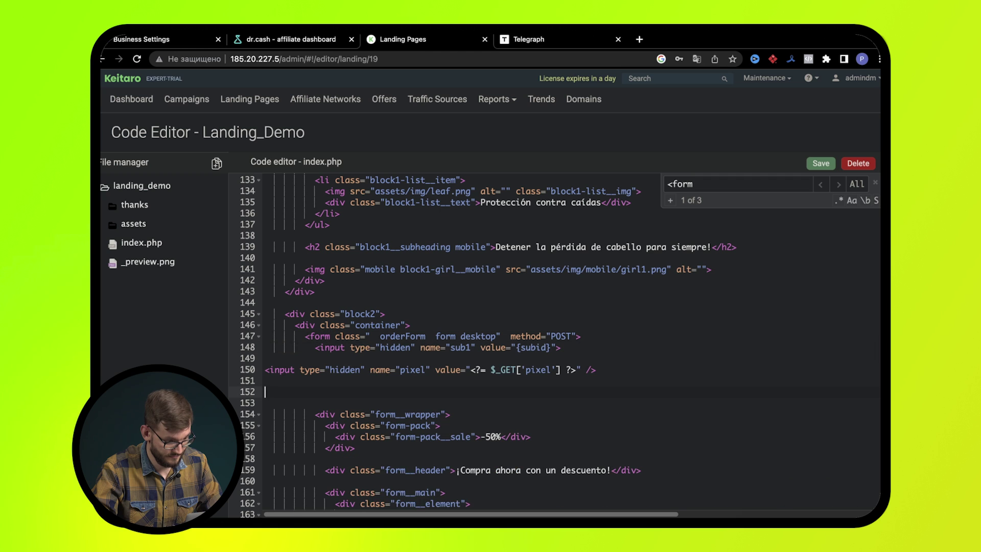
key("BackSpace")
key("BackSpace")
key("super+Left")
key("BackSpace")
key("BackSpace")
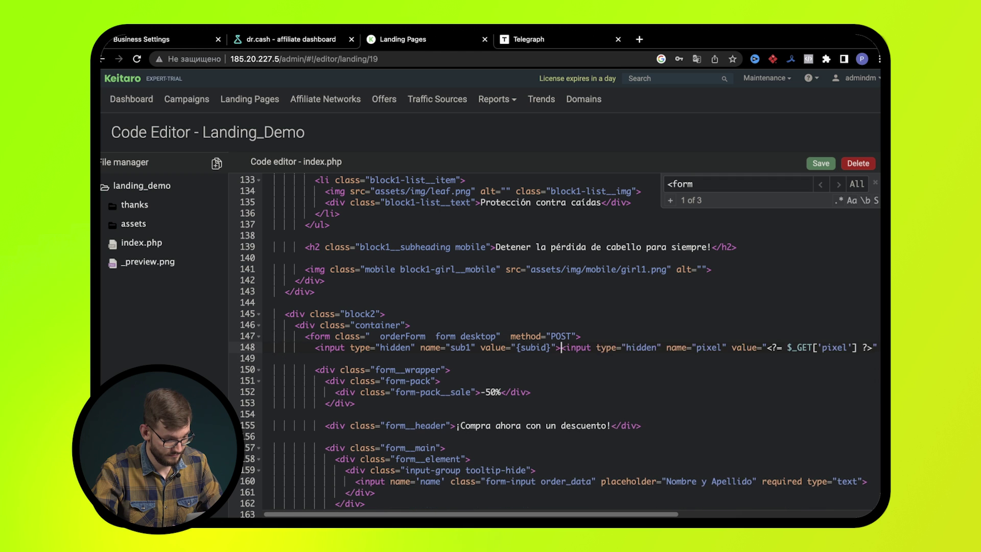
key("Return")
- Insert the same sub1 and pixel hidden inputs after the second and third form tags
left_click(839, 183)
left_click(617, 338)
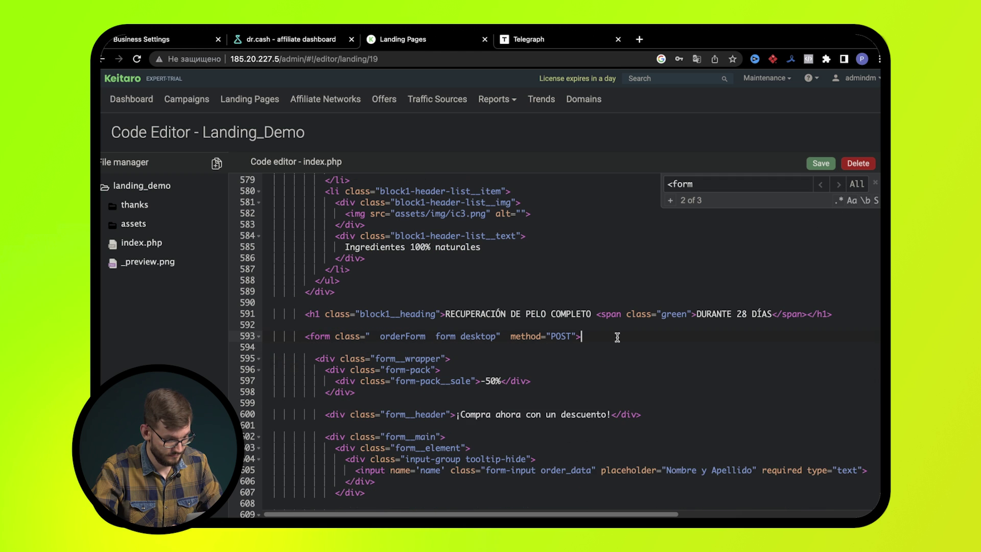
key("Return")
key("super+v")
key("BackSpace")
key("BackSpace")
key("super+Left")
key("BackSpace")
key("BackSpace")
key("Return")
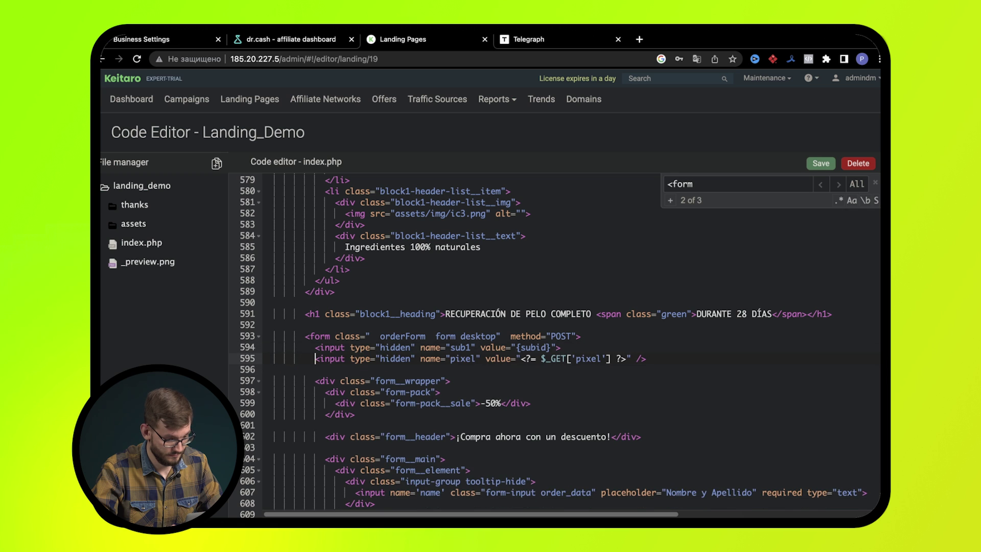
left_click(837, 184)
left_click(718, 336)
key("Return")
key("super+v")
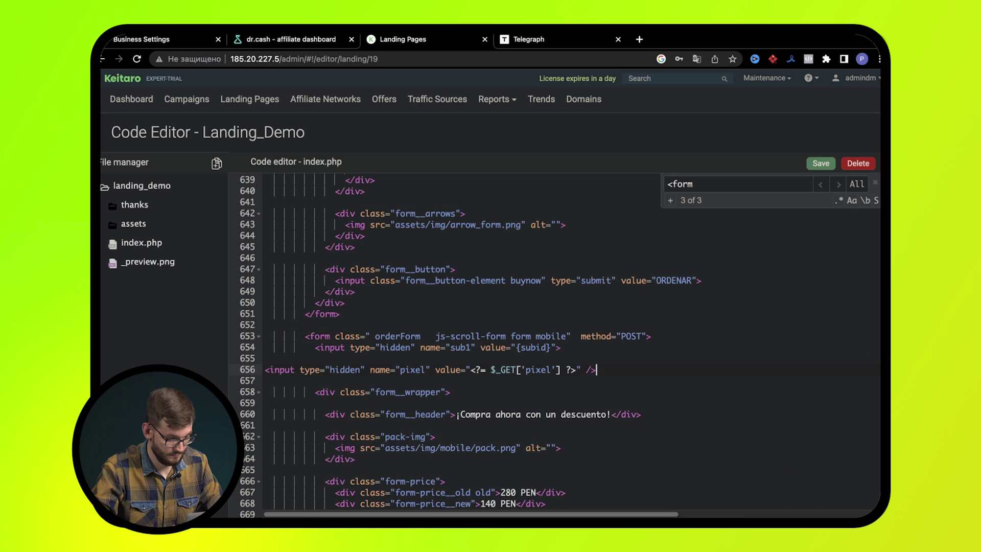
key("Delete")
key("Return")
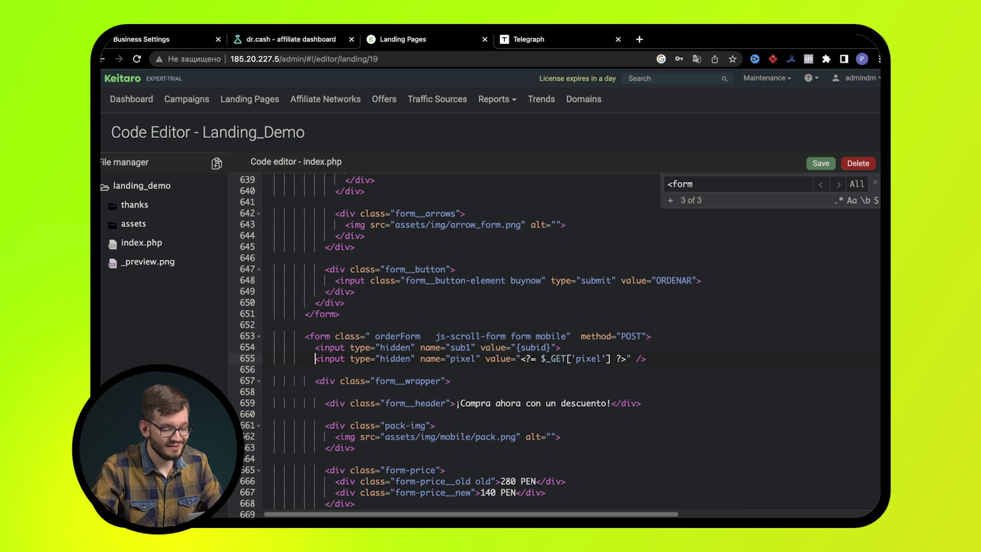
- Remove the GET fallback so sub1 uses $_POST only, and save index.php
triple_click(736, 190)
type("Fields to")
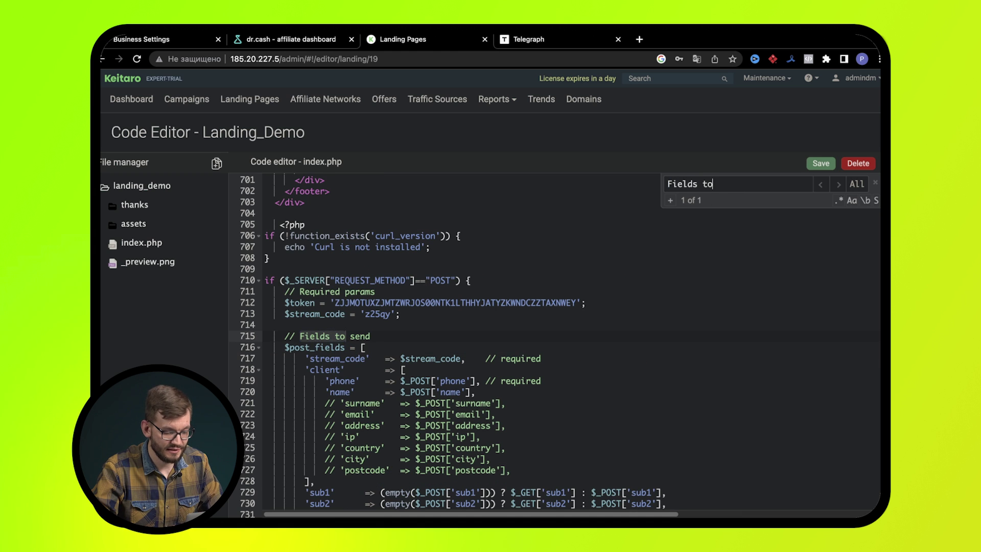
scroll(565, 409, "down", 5)
left_click_drag(591, 294, 381, 293)
key("BackSpace")
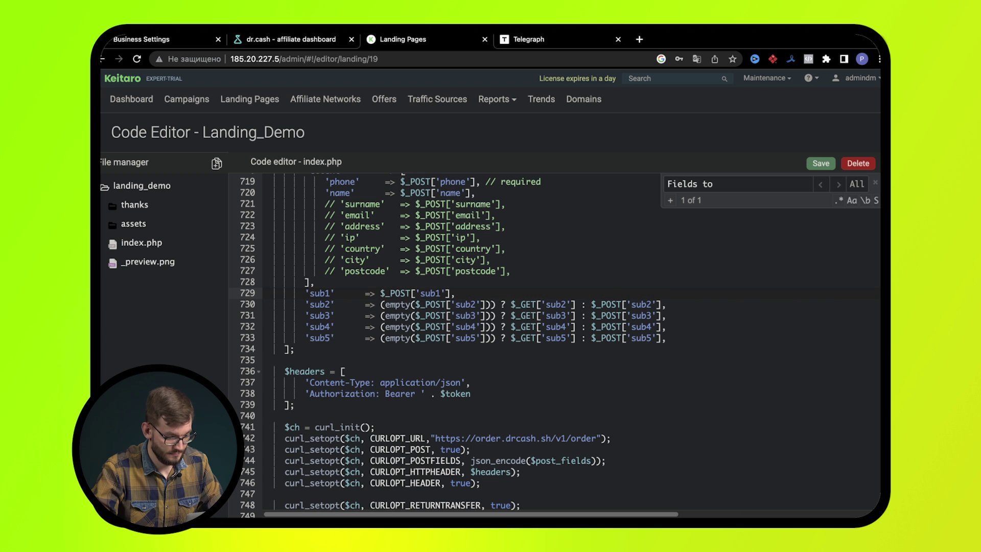
left_click(815, 166)
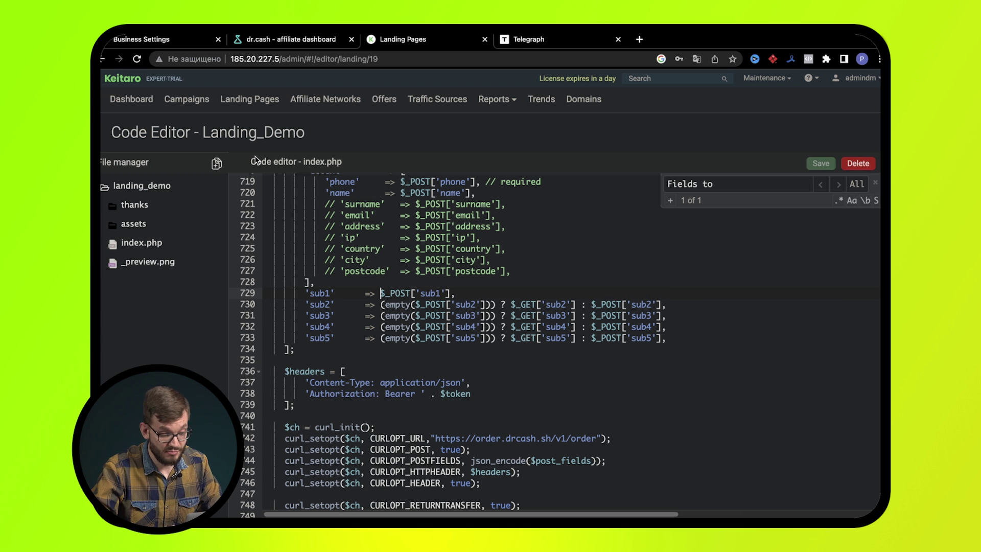
left_click(132, 205)
- Open thanks/index.html and grab the Lead pixel img tag from the Telegraph note
left_click(145, 243)
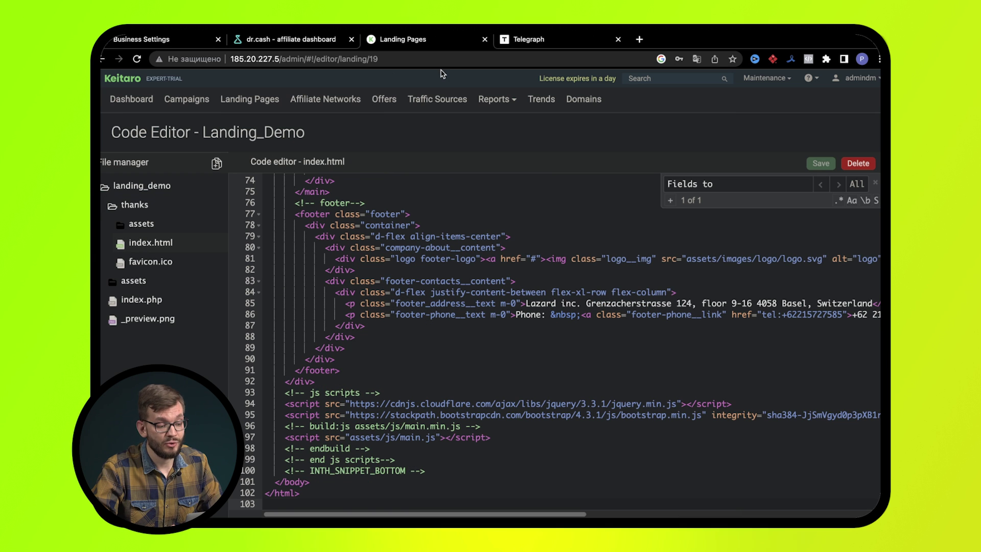
left_click(515, 43)
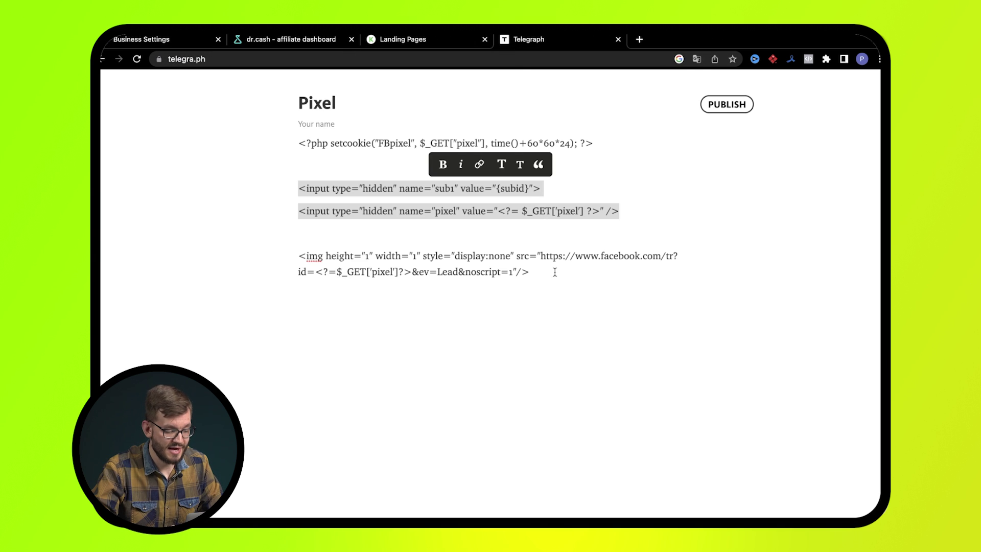
left_click_drag(555, 272, 280, 264)
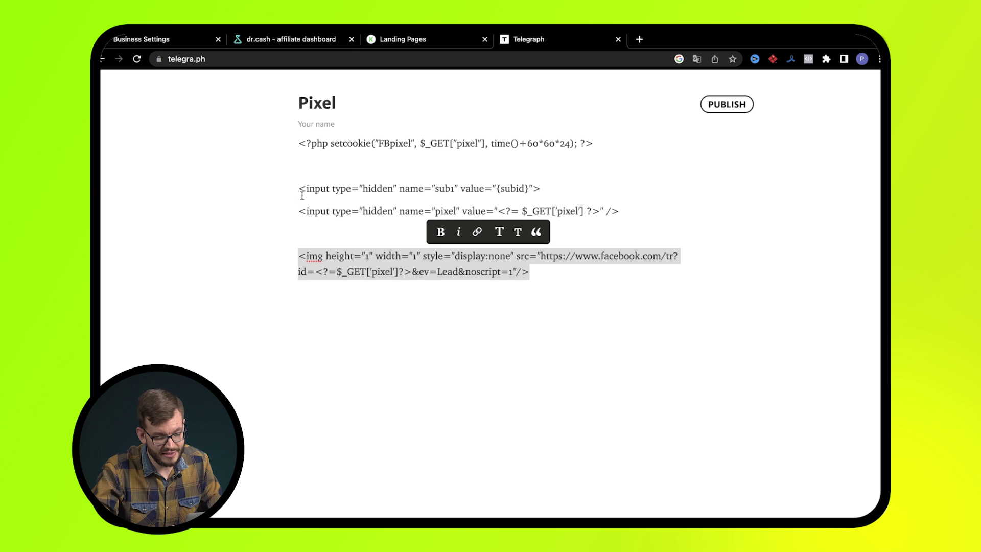
left_click(405, 45)
- Paste the Lead pixel img tag as a new line 20 in the head, after line 19
scroll(374, 222, "up", 15)
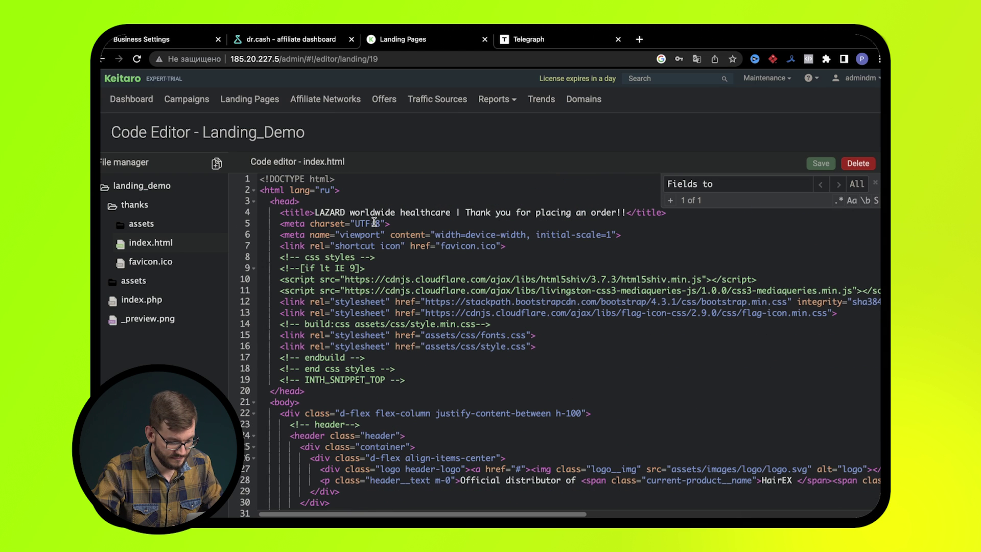
left_click(411, 379)
key("Return")
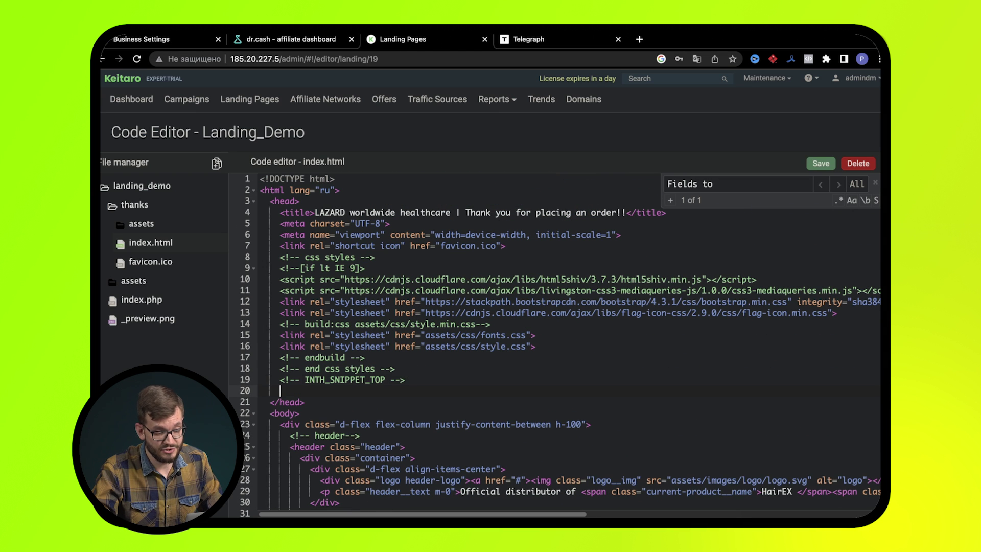
key("ctrl+v")
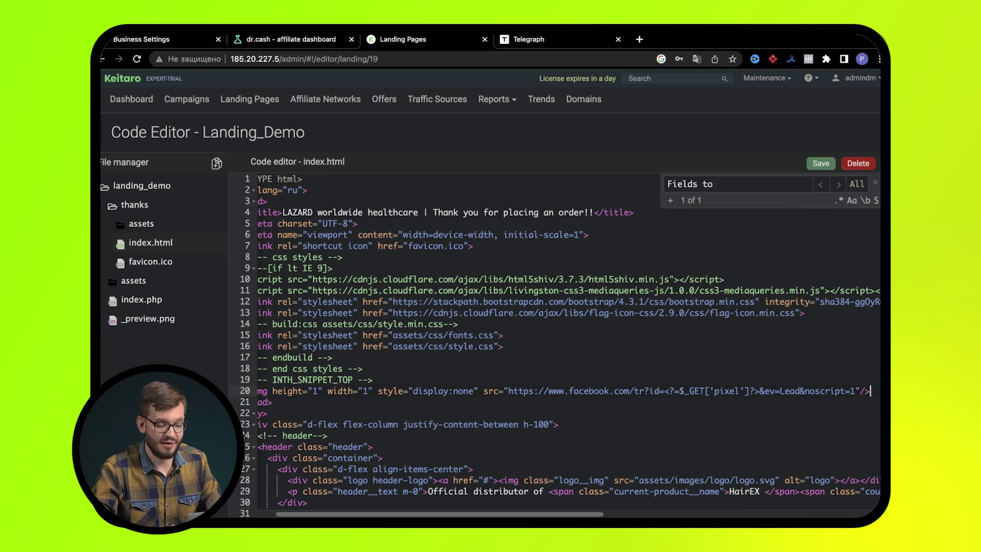